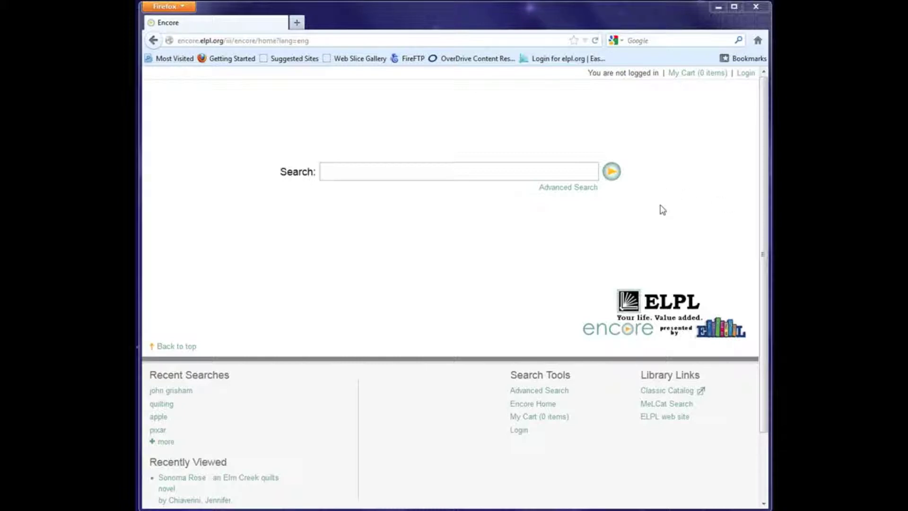
# Step: Open the My Account Login page from the Encore home page
pyautogui.click(746, 74)
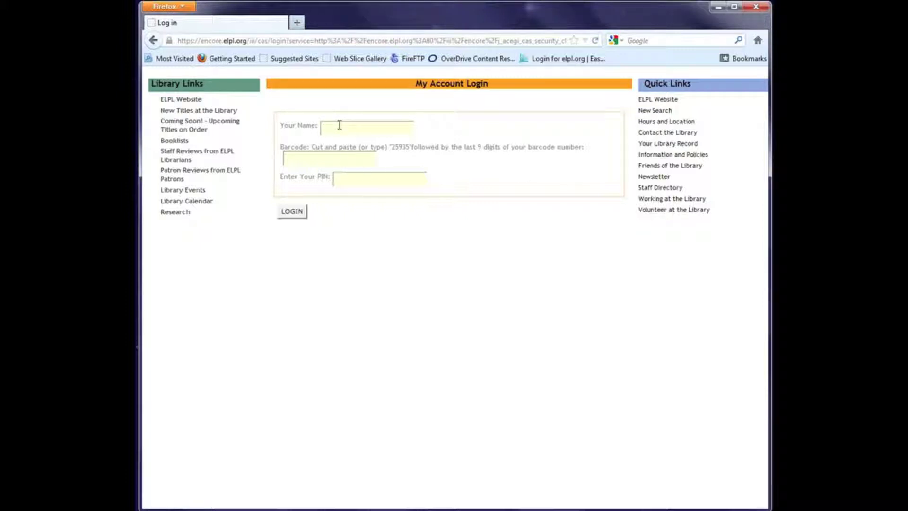
# Step: Log in with the staff name, library barcode and PIN, then dismiss the save-password offer
pyautogui.write('Librarian')
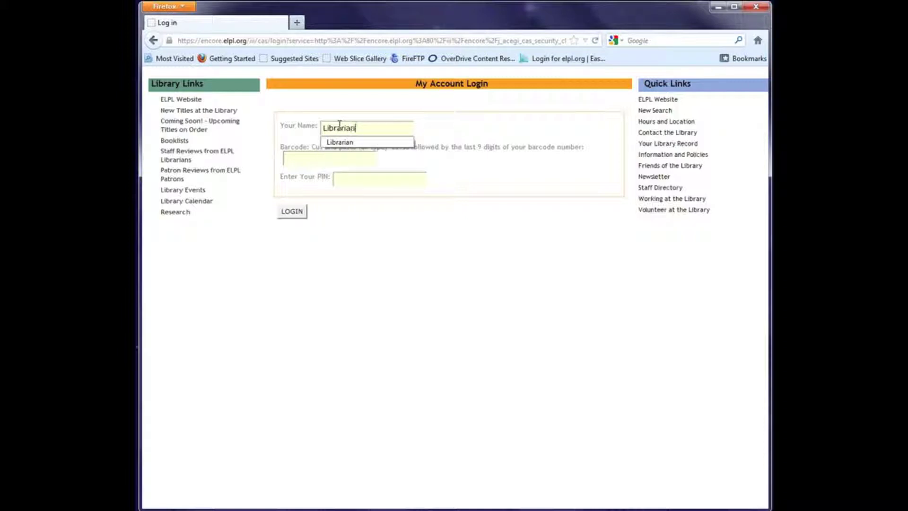
pyautogui.press('Tab')
pyautogui.write('259351')
pyautogui.press('Tab')
pyautogui.write('•••••')
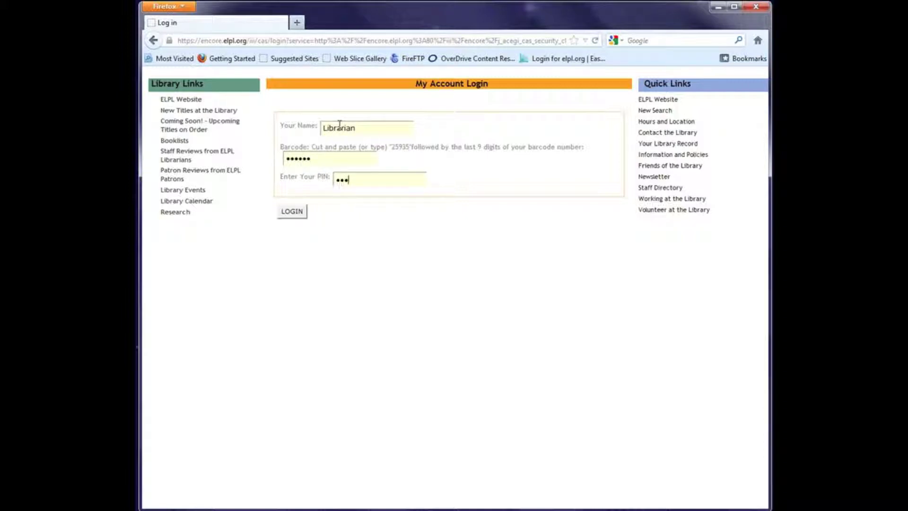
pyautogui.click(294, 213)
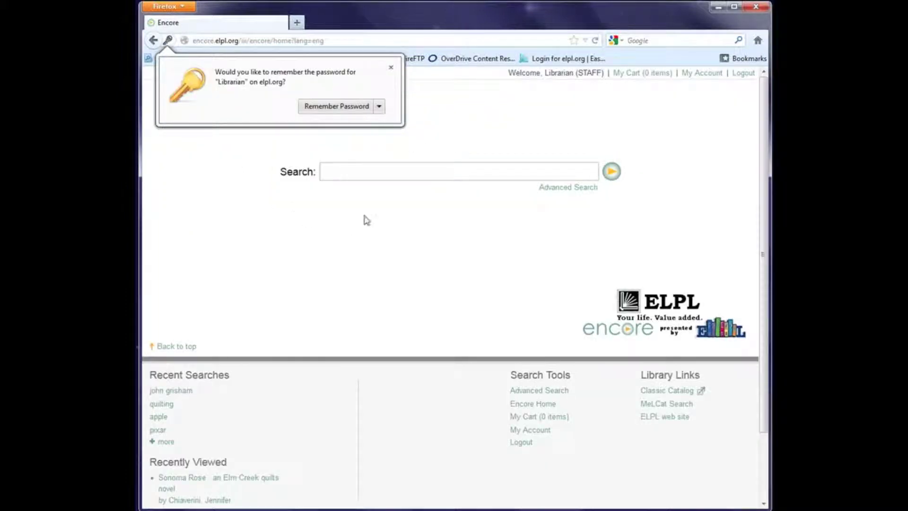
pyautogui.click(391, 67)
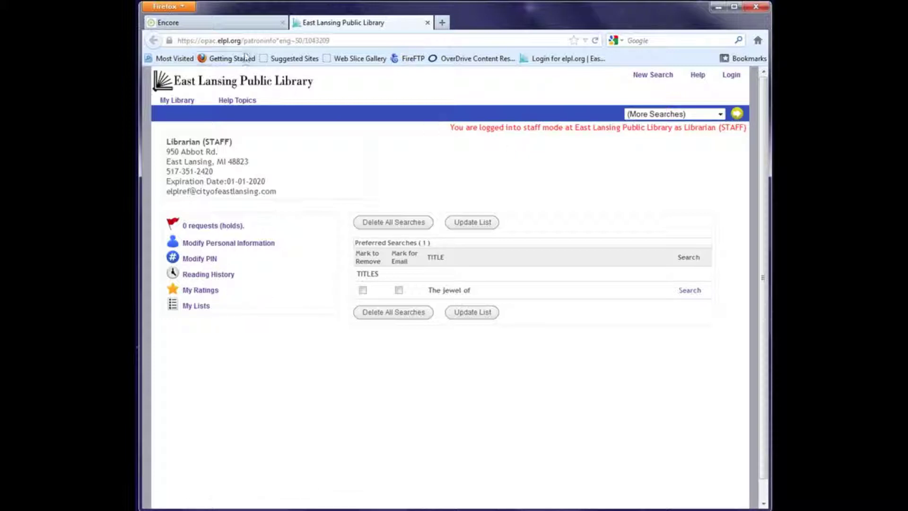
# Step: Go back to the Encore catalog home search page
pyautogui.click(211, 23)
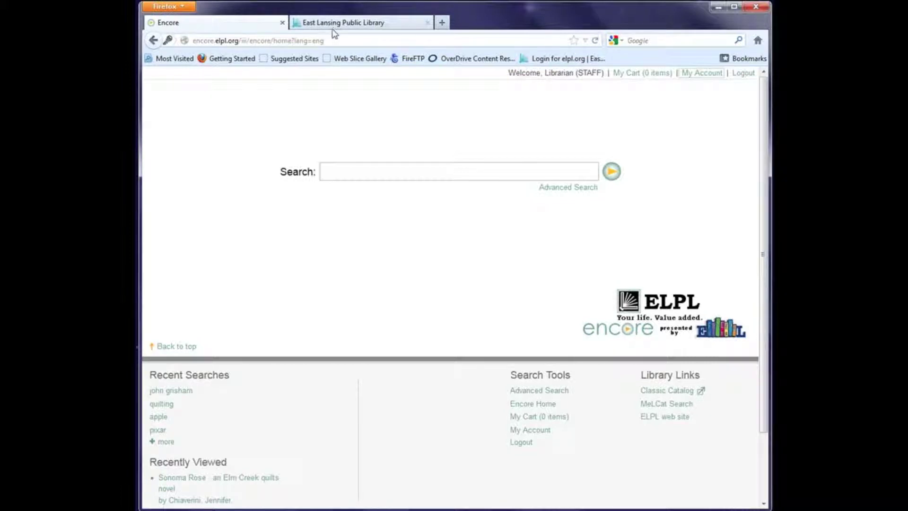
# Step: Search the catalog for 'sea turtle', returning 19 results
pyautogui.click(348, 167)
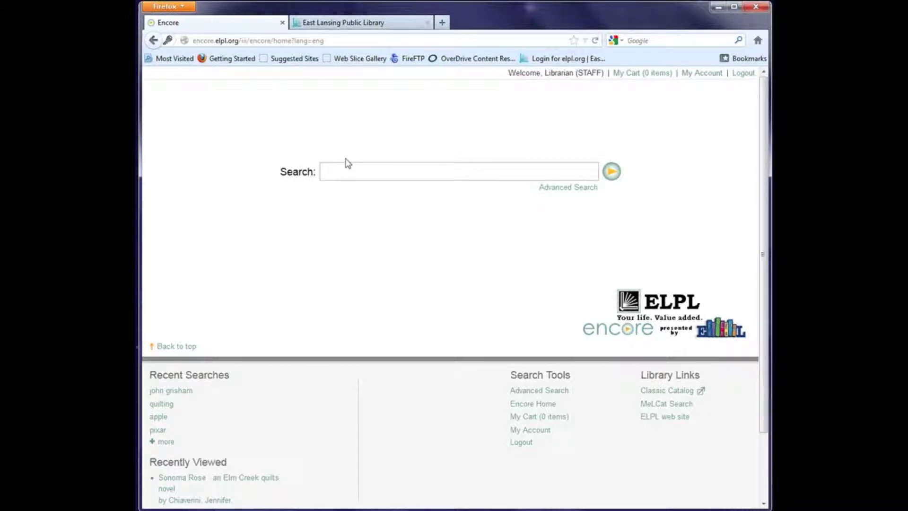
pyautogui.write('sea turtle')
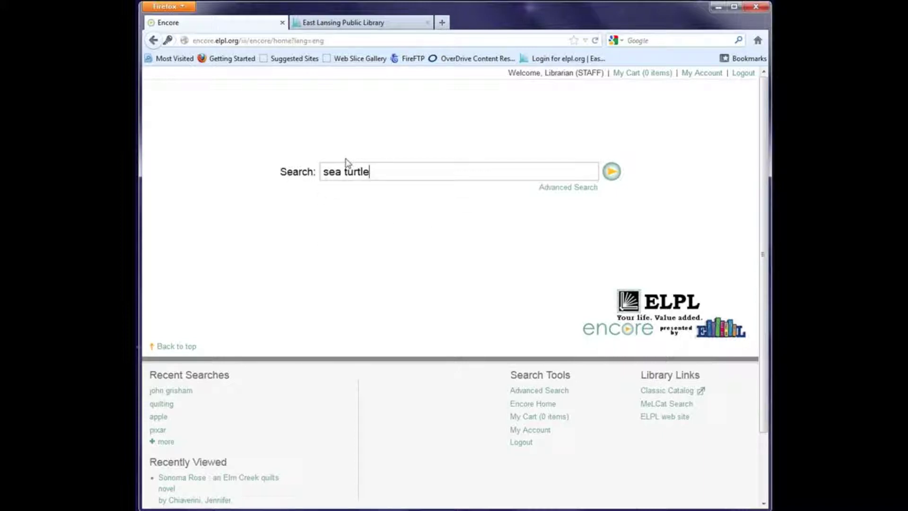
pyautogui.press('Return')
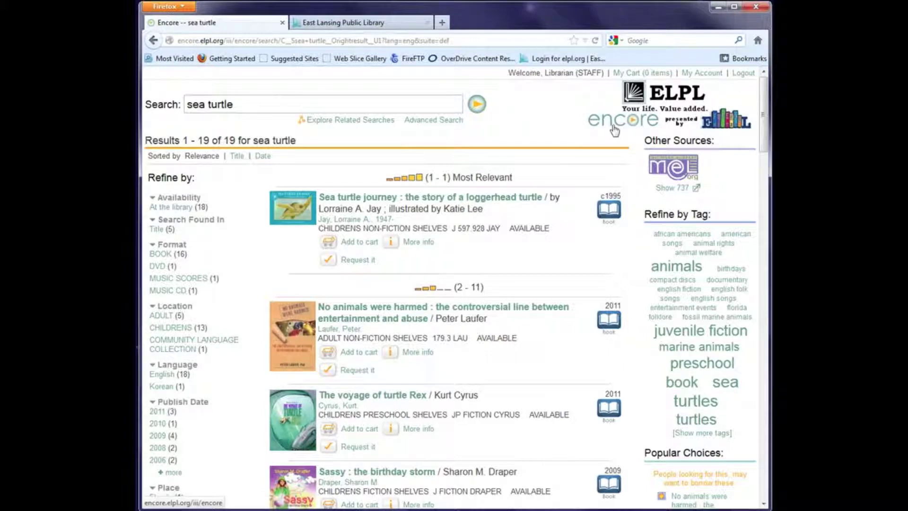
# Step: Log out of the catalog, confirm with Yes, and return to the login page
pyautogui.click(743, 73)
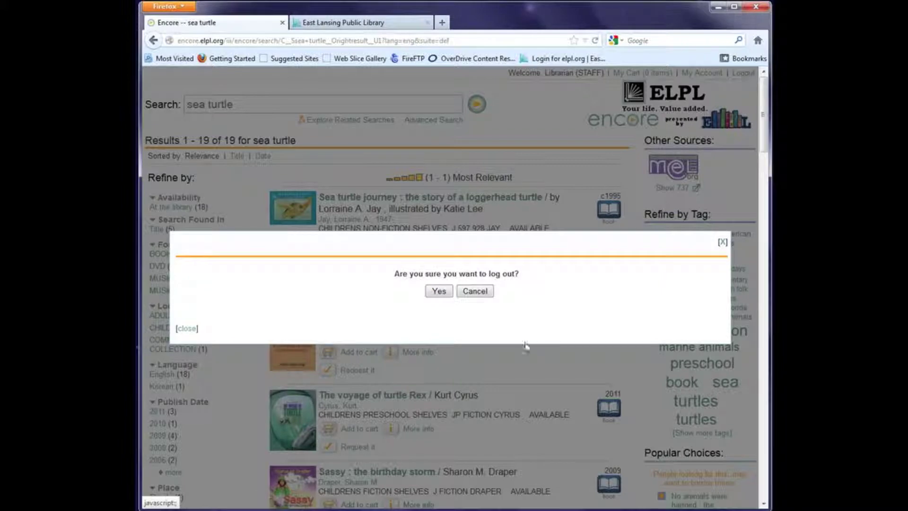
pyautogui.click(438, 291)
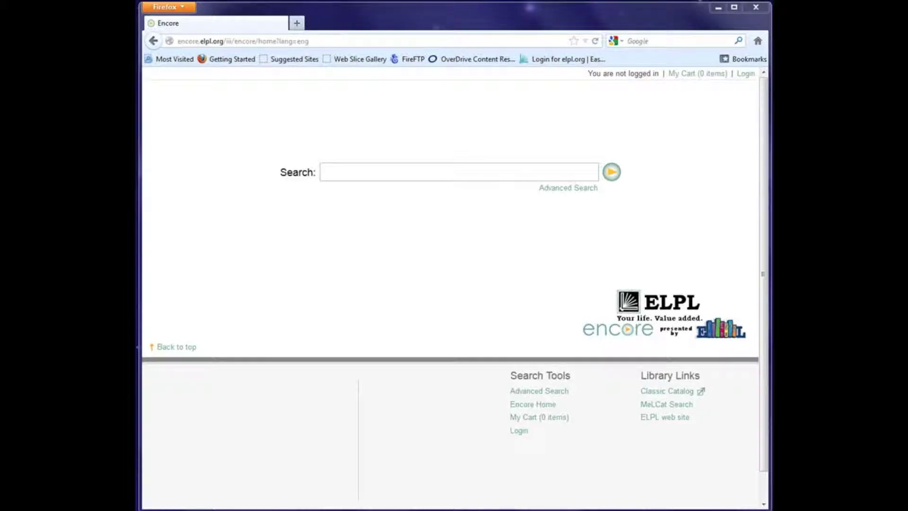
pyautogui.click(749, 74)
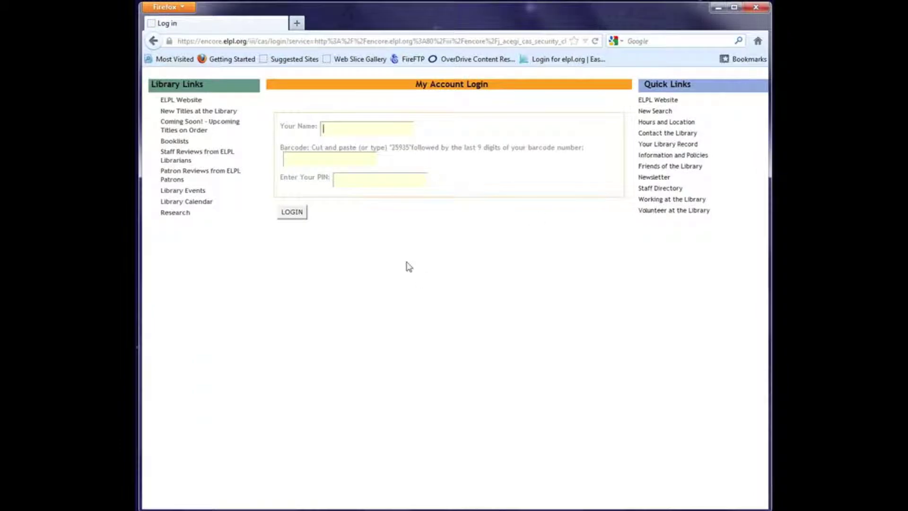
# Step: Sign back in using the suggested saved account name plus the barcode and PIN
pyautogui.write('l')
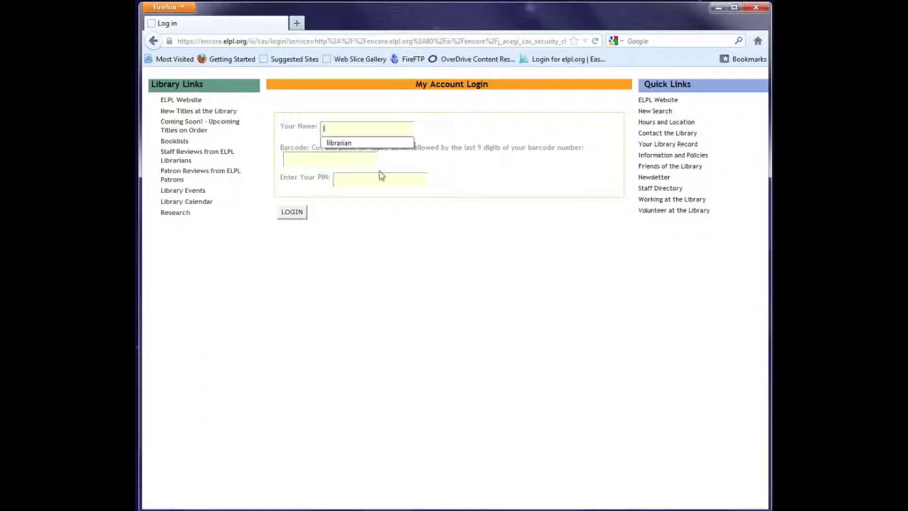
pyautogui.click(367, 148)
pyautogui.click(313, 156)
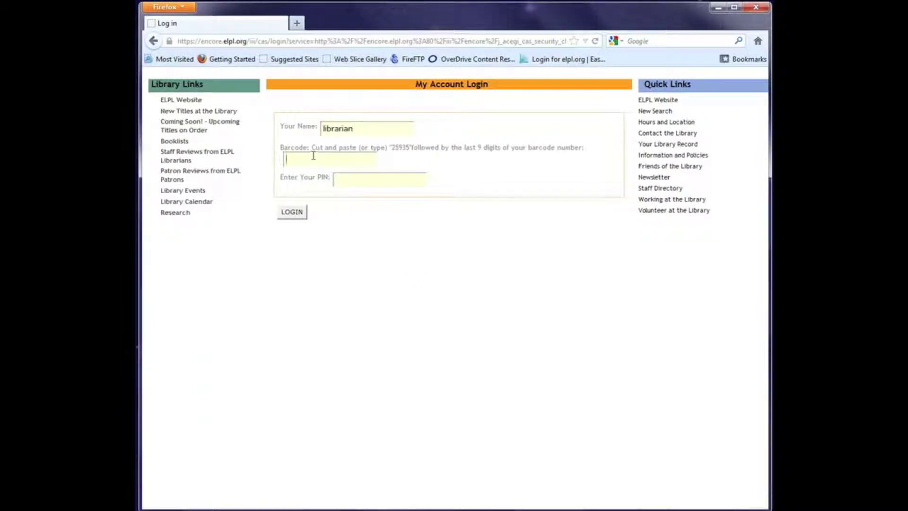
pyautogui.write('259')
pyautogui.click(353, 184)
pyautogui.write('123456')
pyautogui.click(300, 212)
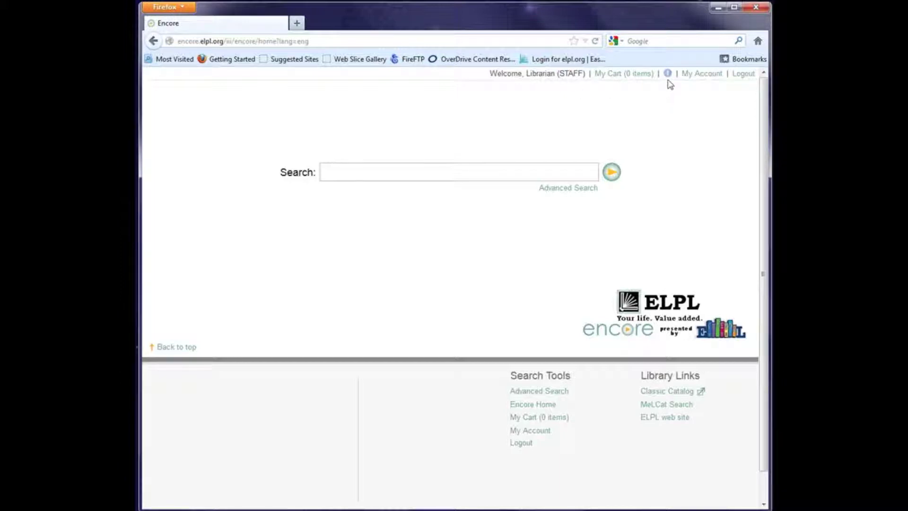
# Step: Open My Account and show the 6 items currently checked out
pyautogui.moveTo(668, 74)
pyautogui.click(702, 73)
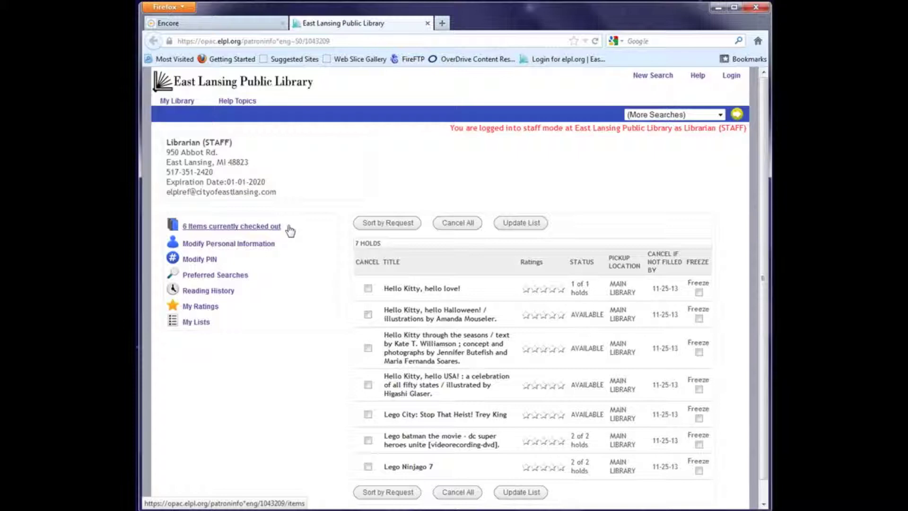
pyautogui.click(237, 227)
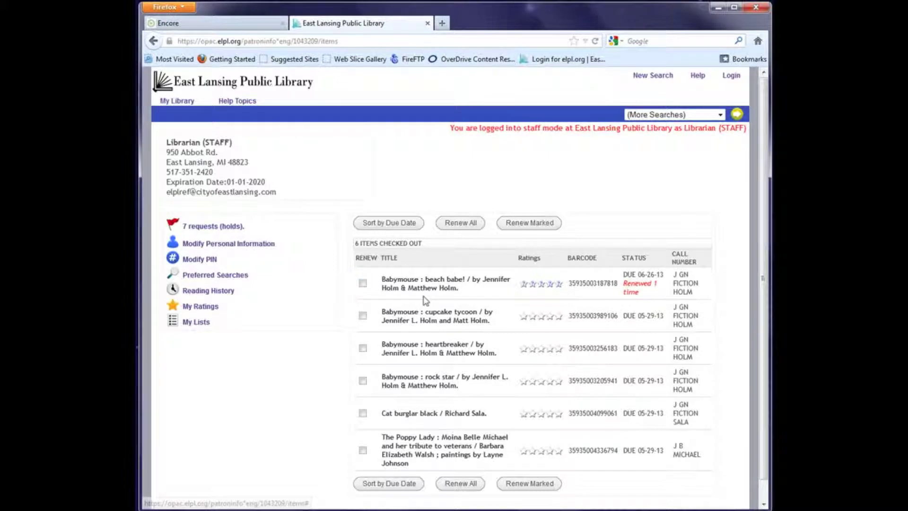
# Step: Mark 'Babymouse: cupcake tycoon' and 'Babymouse: heartbreaker' for renewal and confirm renewing them
pyautogui.click(363, 316)
pyautogui.click(363, 347)
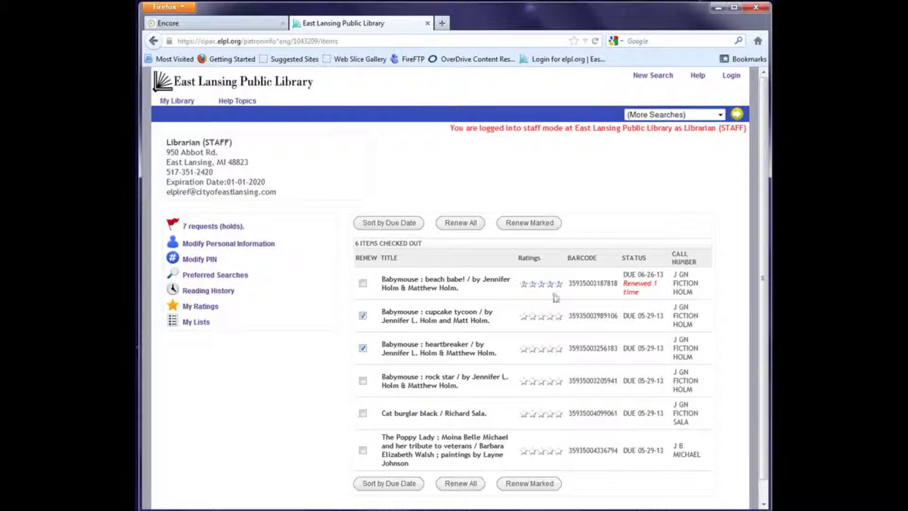
pyautogui.click(531, 224)
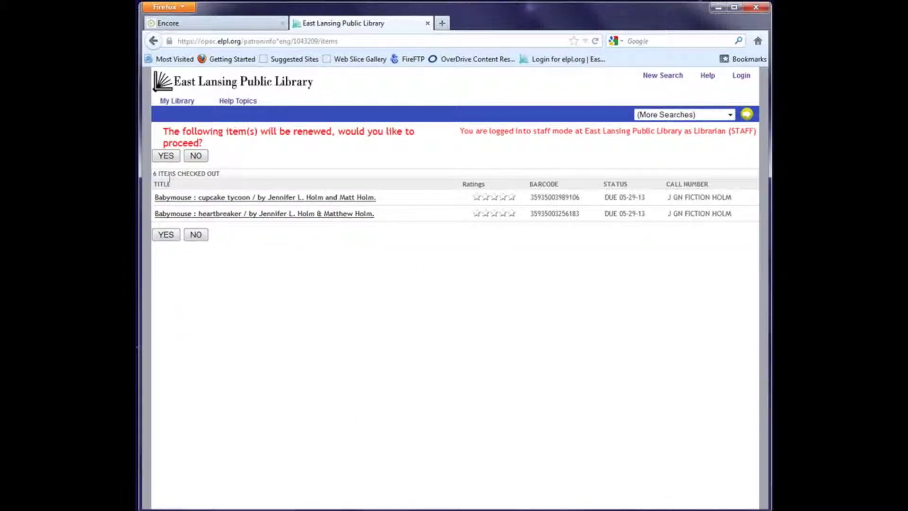
pyautogui.click(166, 157)
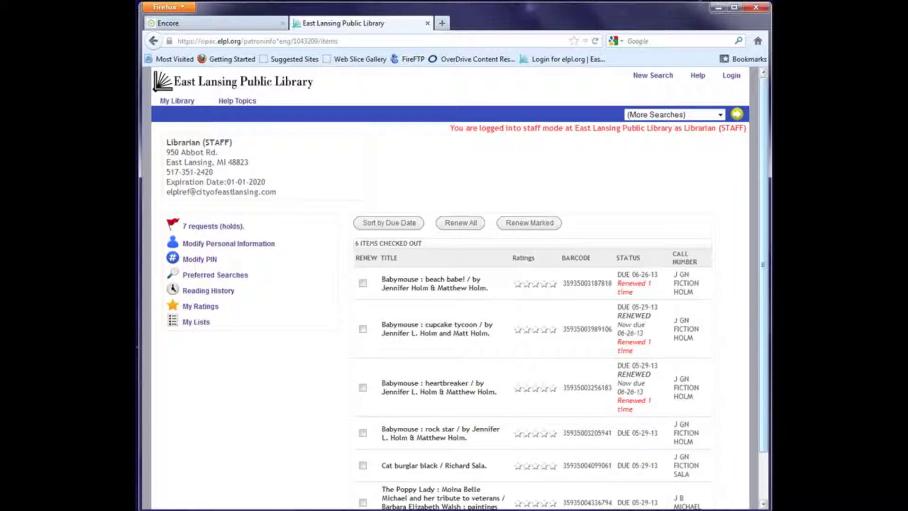
# Step: Scroll the checked-out list to check three Babymouse titles now due 06-26-13
pyautogui.moveTo(765, 248); pyautogui.dragTo(762, 306)
pyautogui.scroll(2, 763, 306)
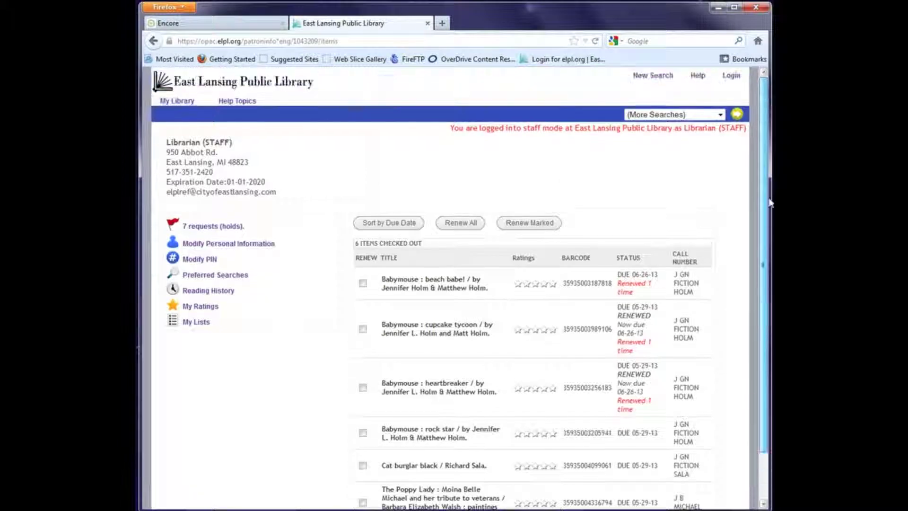
# Step: Switch back to the catalog page and log out, confirming with Yes
pyautogui.click(217, 25)
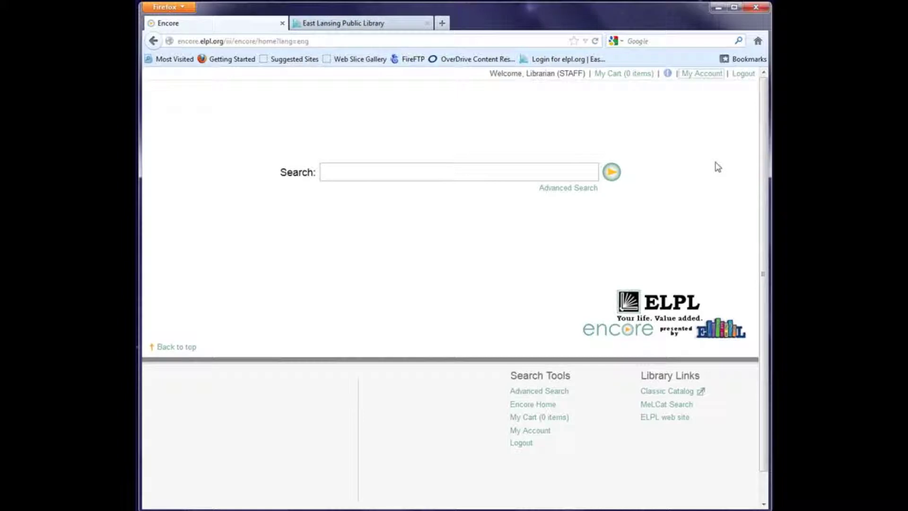
pyautogui.click(747, 75)
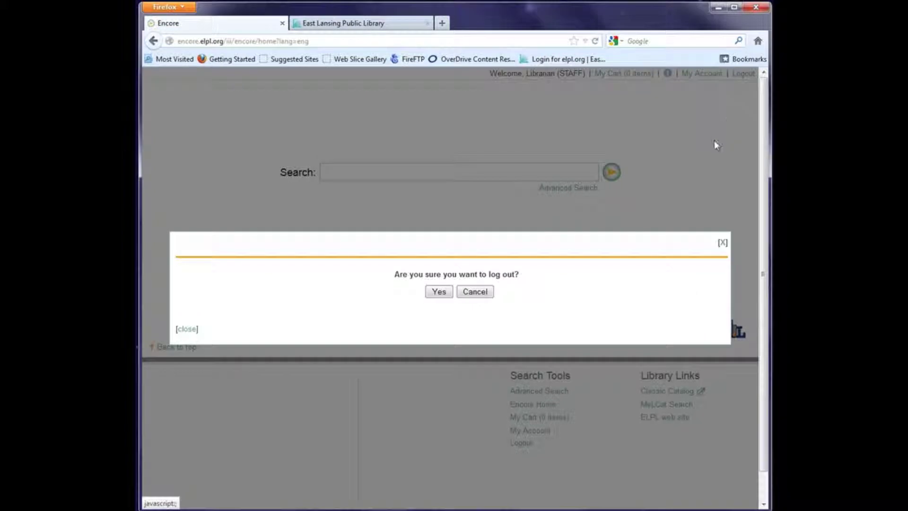
pyautogui.click(440, 293)
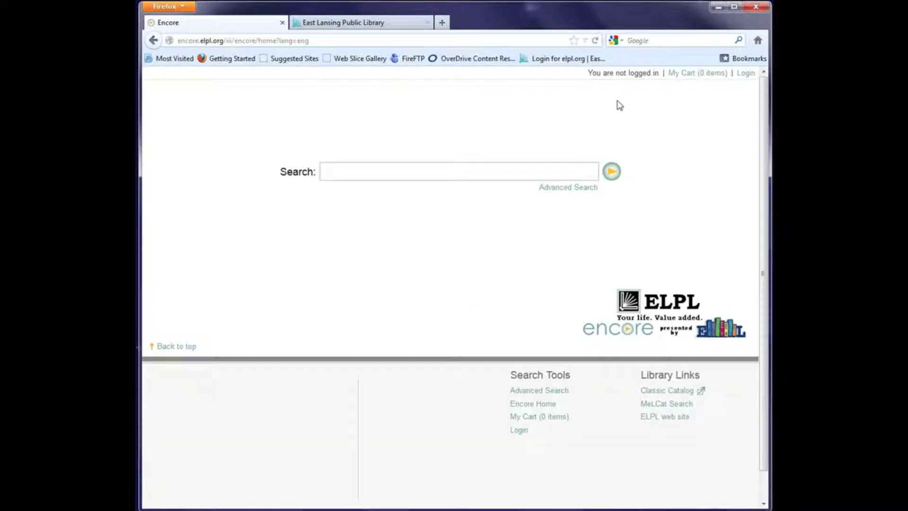